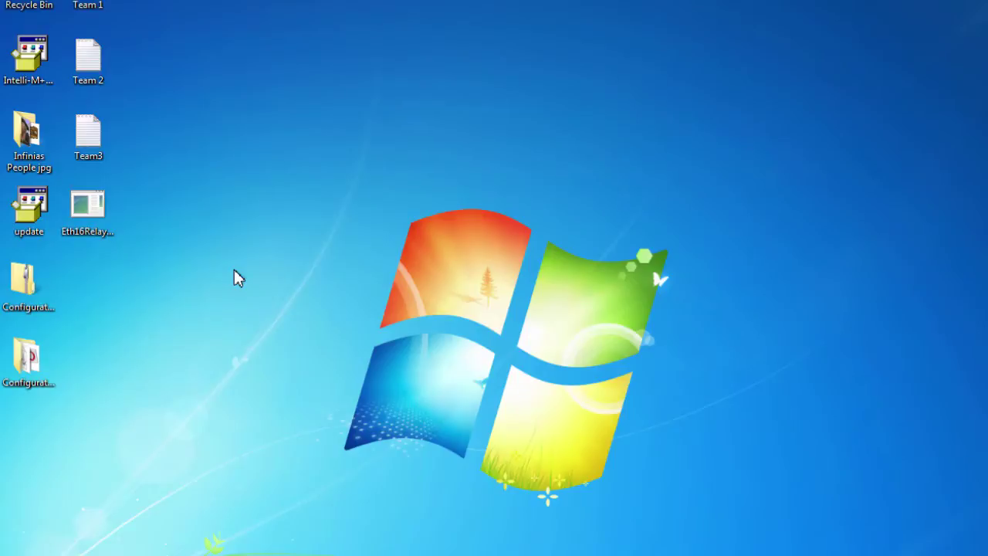
Launch the Ethernet Relay Plugin installer from the desktop, accepting the license agreement and the default destination folder
double_click(91, 209)
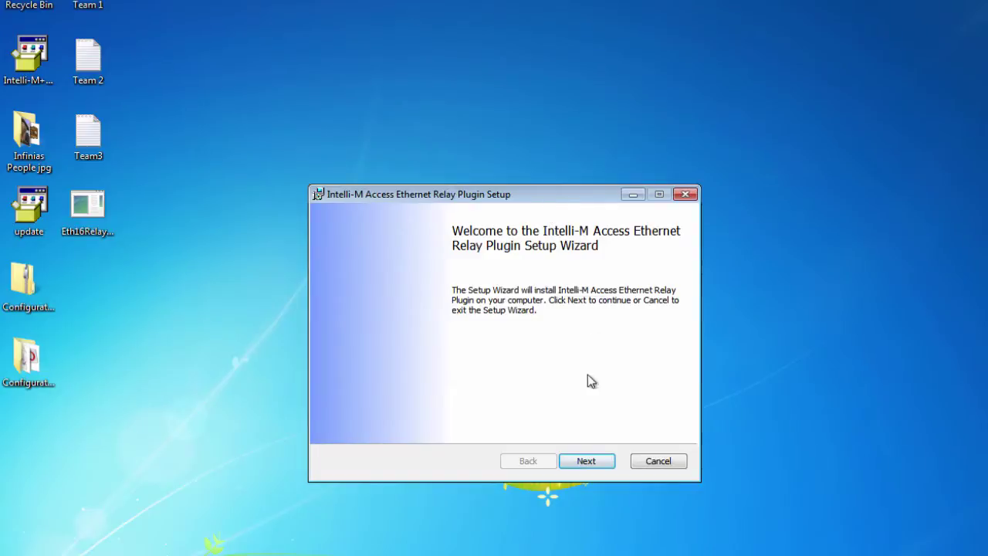
left_click(586, 460)
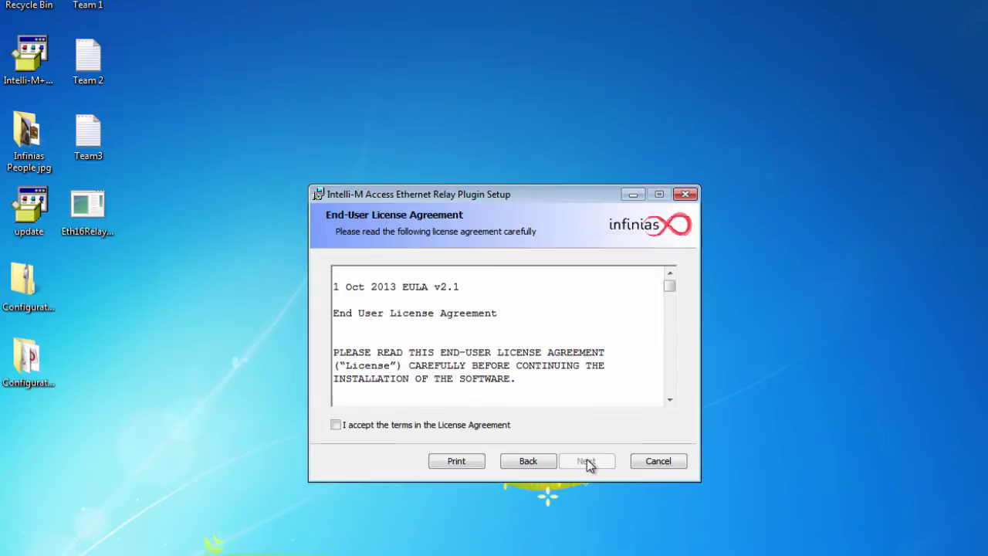
left_click(336, 425)
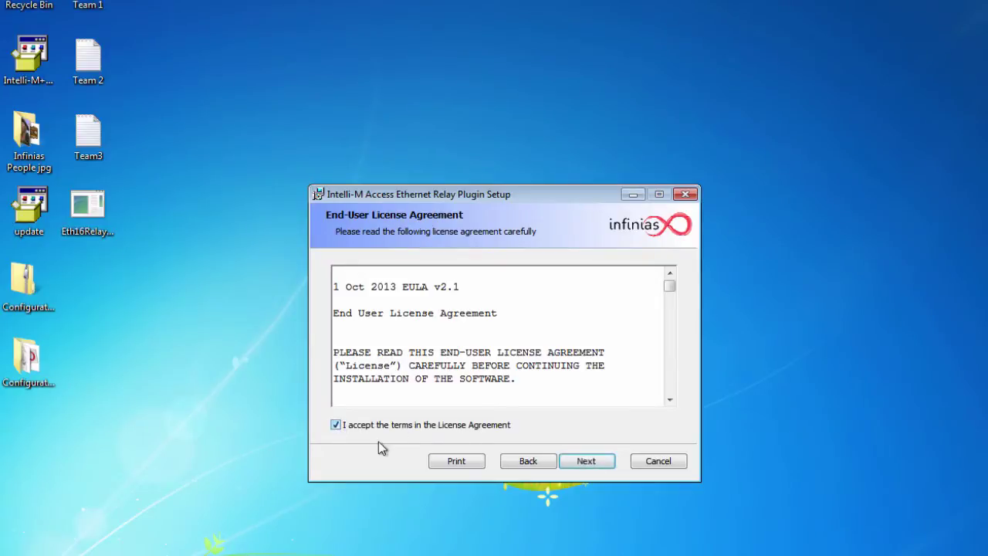
left_click(586, 461)
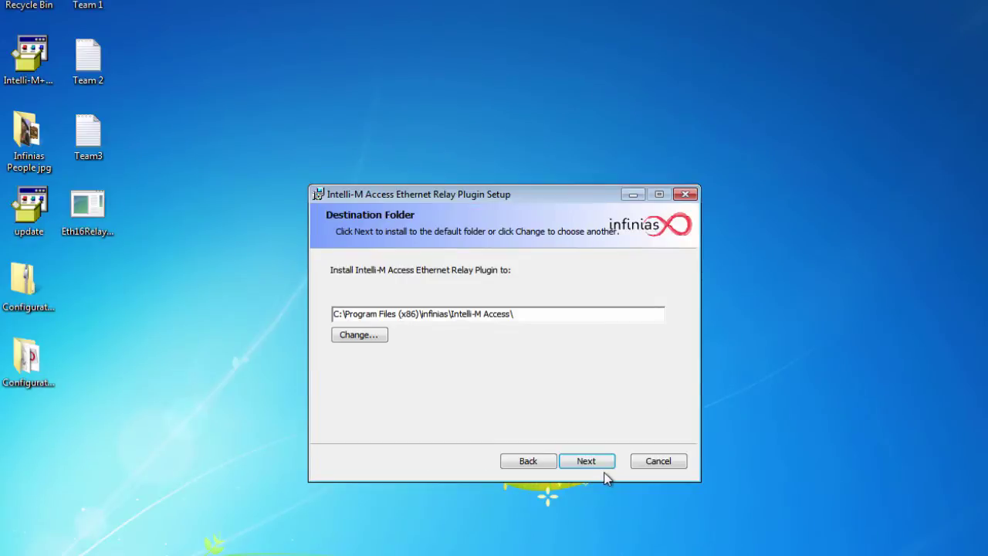
left_click(602, 460)
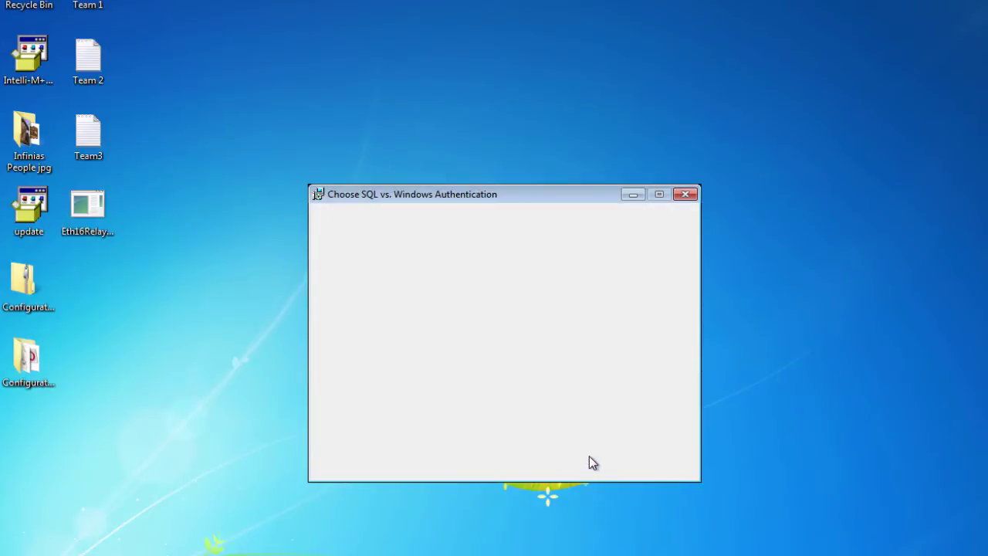
Install the plugin using database path INTELLIM-PC\PHYSICALSECURITY with Windows Authentication, and finish the setup wizard
type("INTELLIM-PC\\PHYSICALSECURITY")
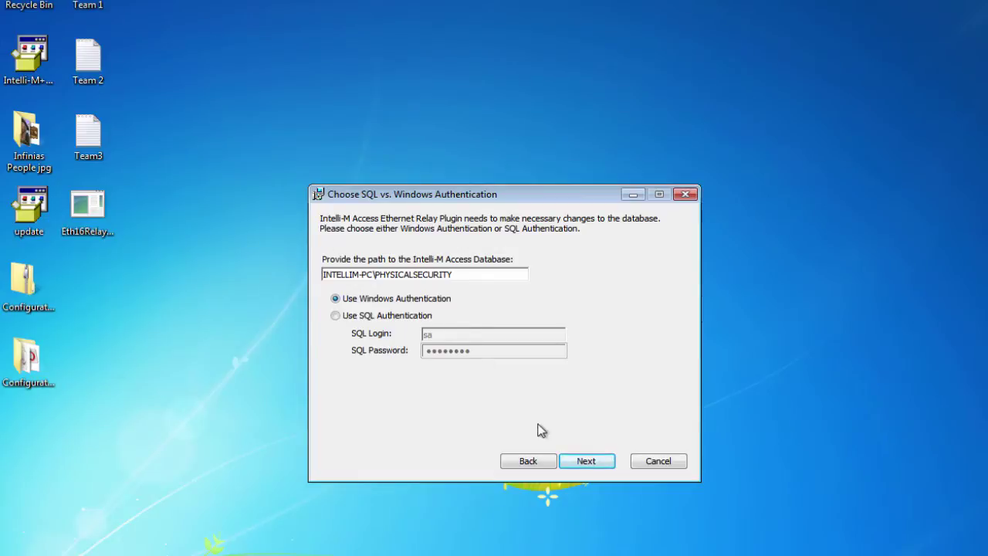
left_click(579, 463)
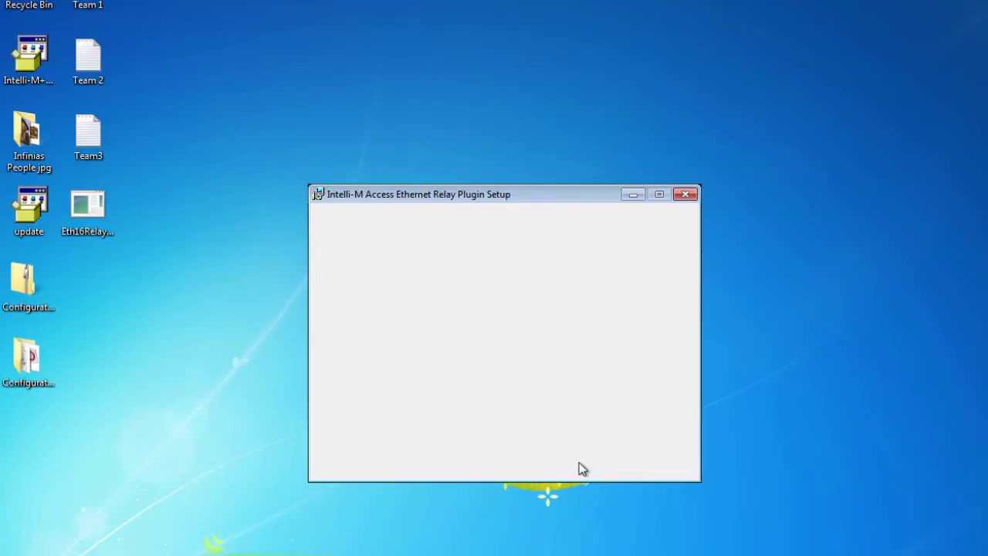
left_click(580, 465)
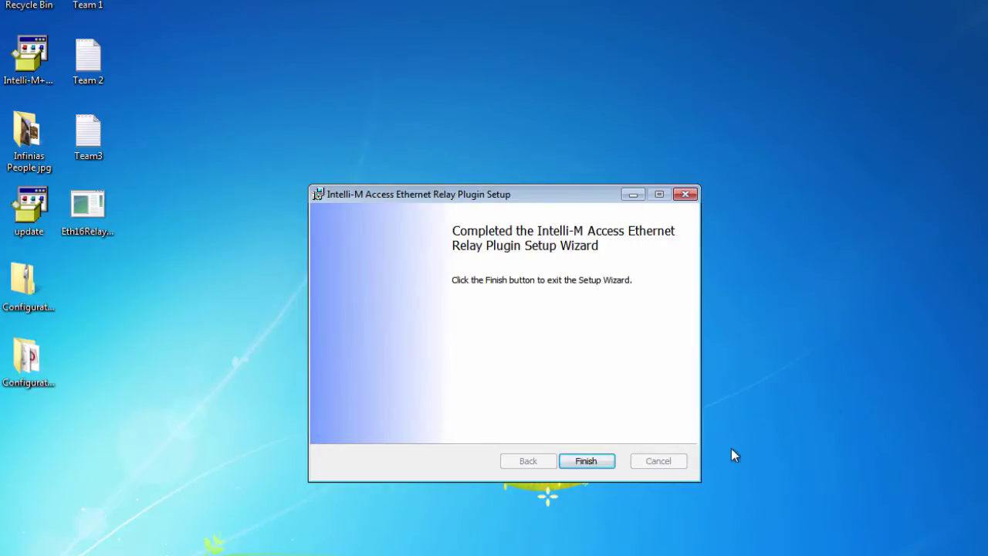
left_click(583, 464)
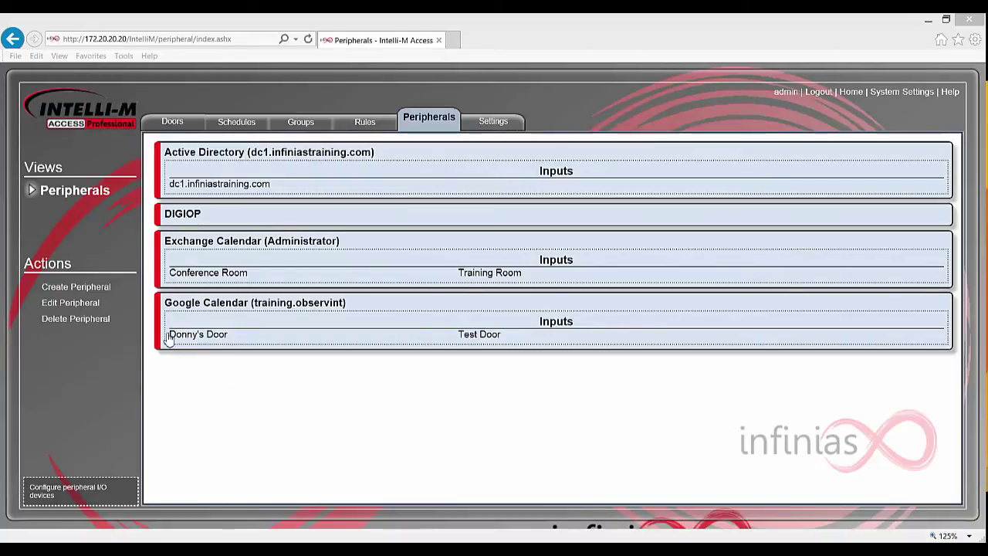
Start a new peripheral from the discovered device 16-Relay Out (172.20.20.10) and name its output with Id 0 Lobby
left_click(102, 292)
left_click(102, 294)
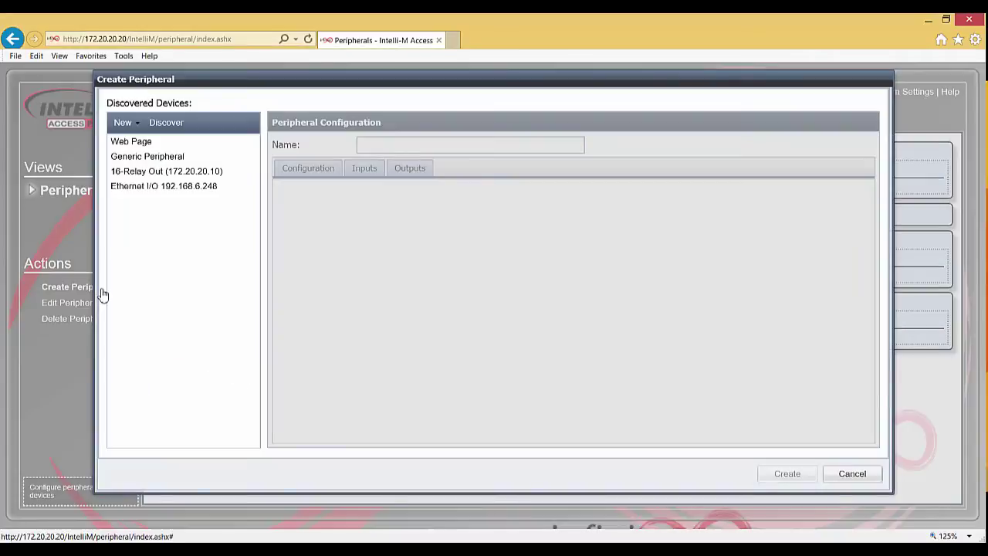
left_click(213, 176)
left_click(422, 289)
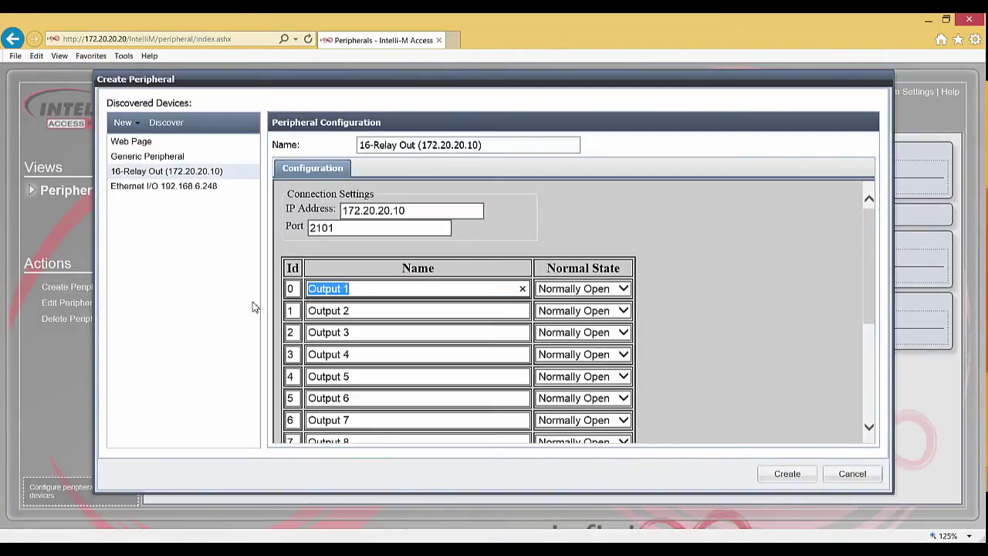
type("Lobby")
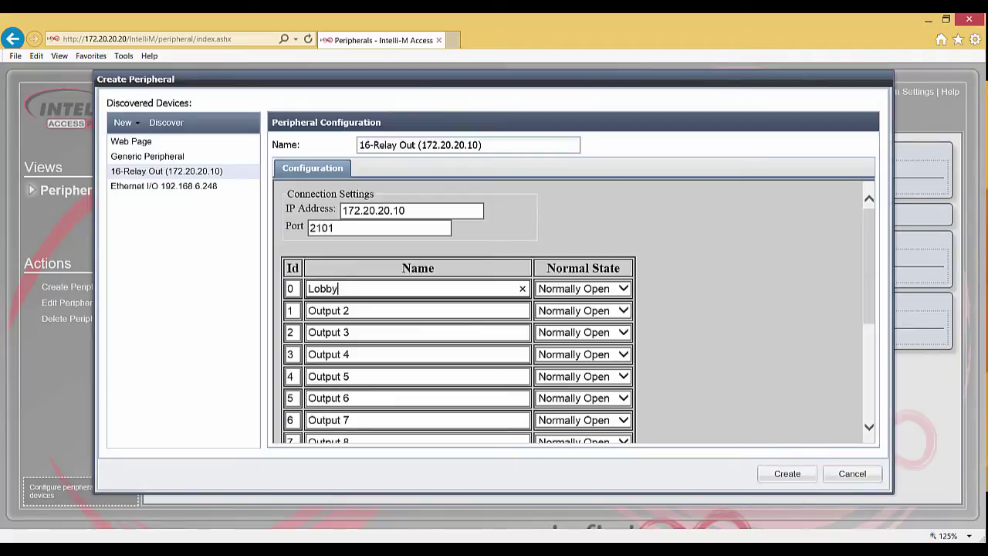
key("Tab")
key("Tab")
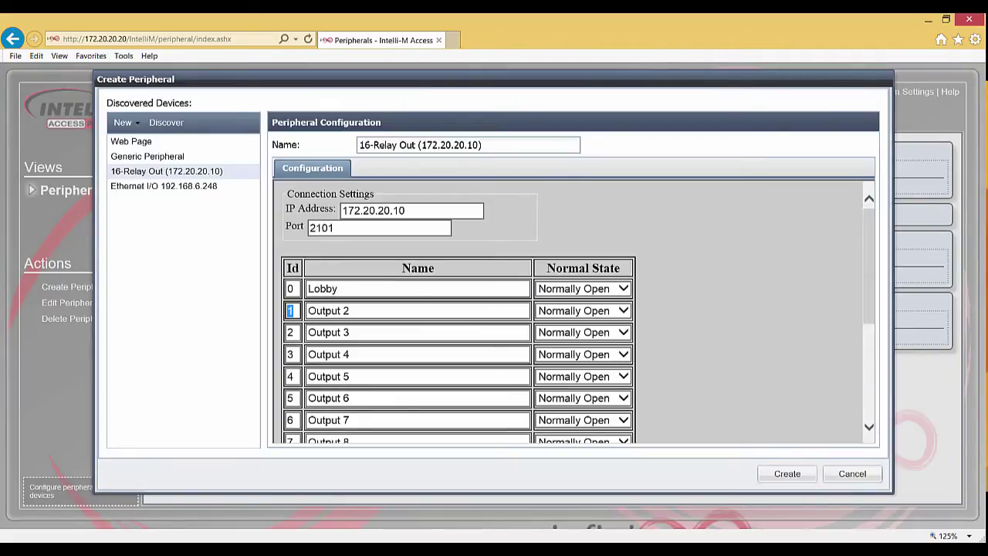
Rename the relay output with Id 1 to Floor 1
left_click(393, 295)
left_click(391, 309)
double_click(322, 312)
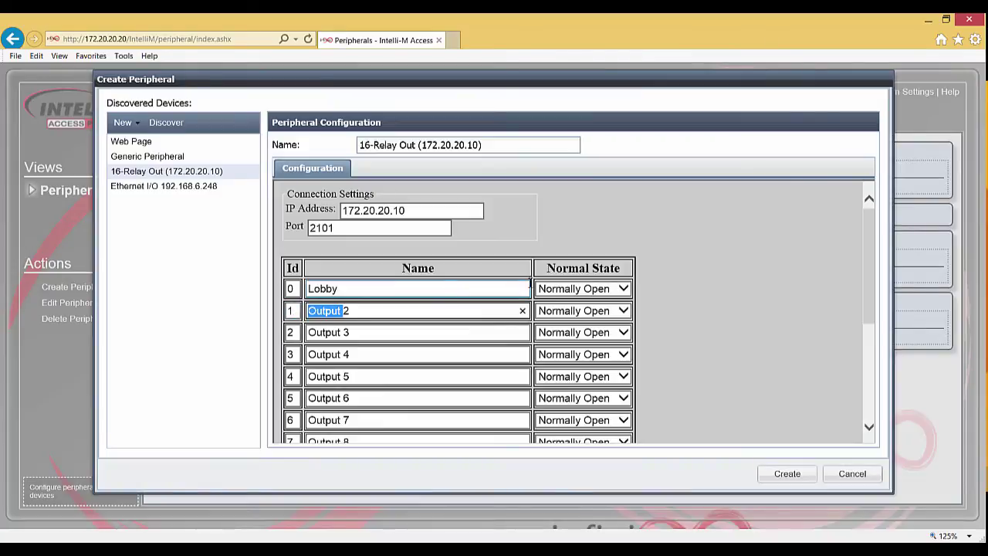
key("Delete")
key("Delete")
key("Delete")
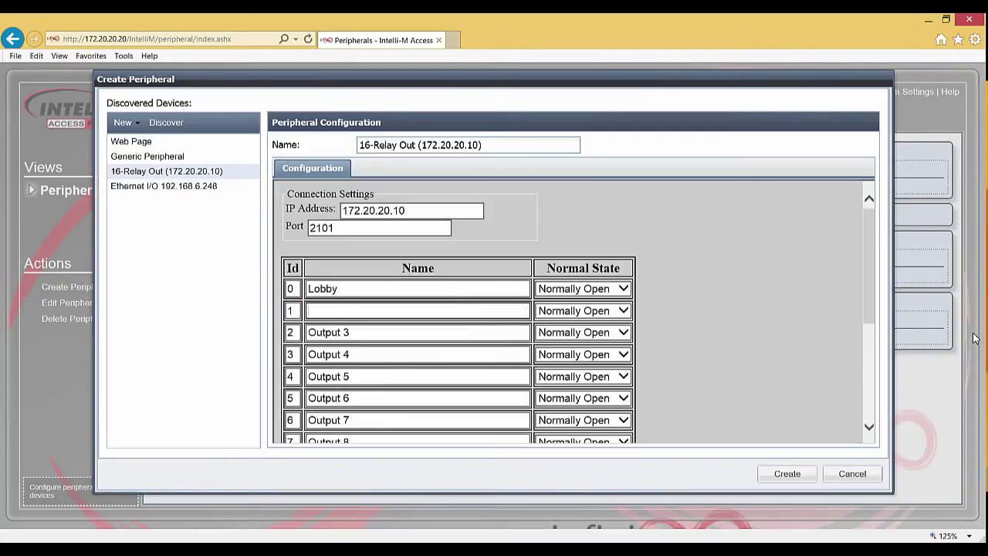
type("Floor ")
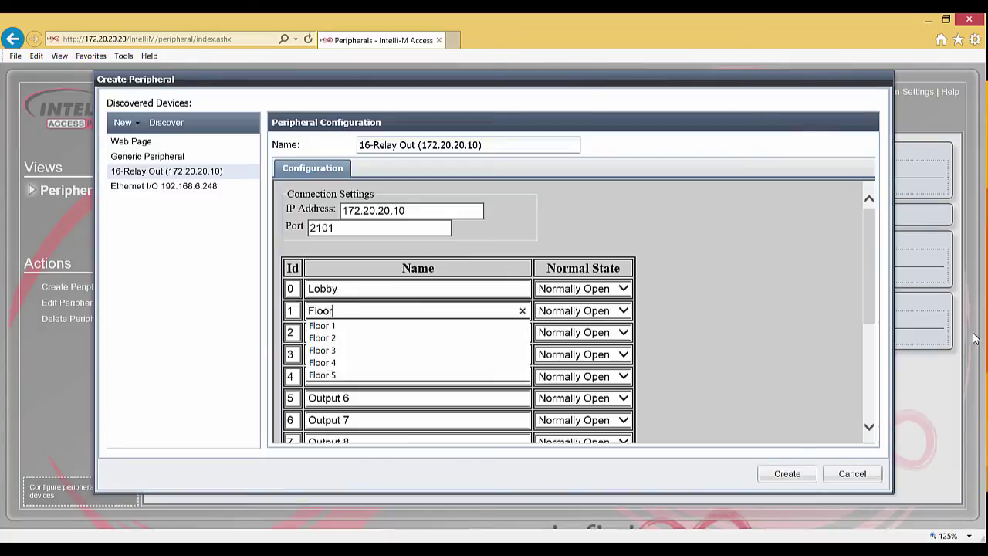
type("1")
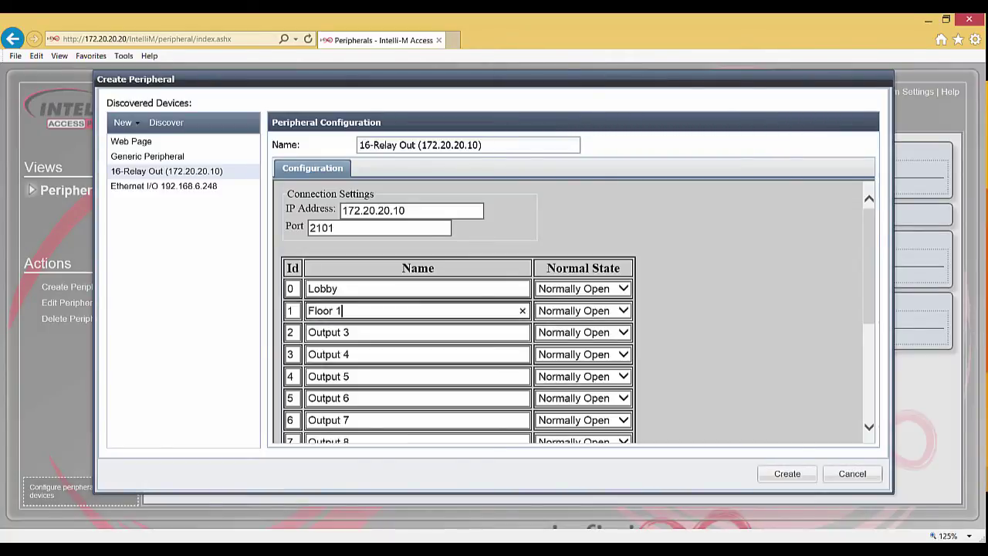
Rename the relay outputs with Ids 2, 3 and 4 to Floor 2, Floor 3 and Floor 4
left_click(360, 333)
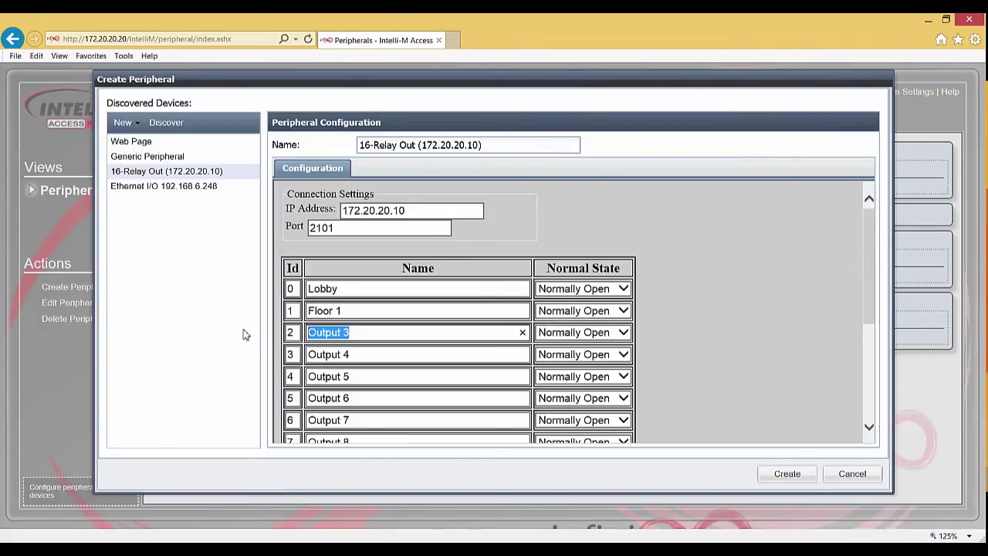
type("Floor 2")
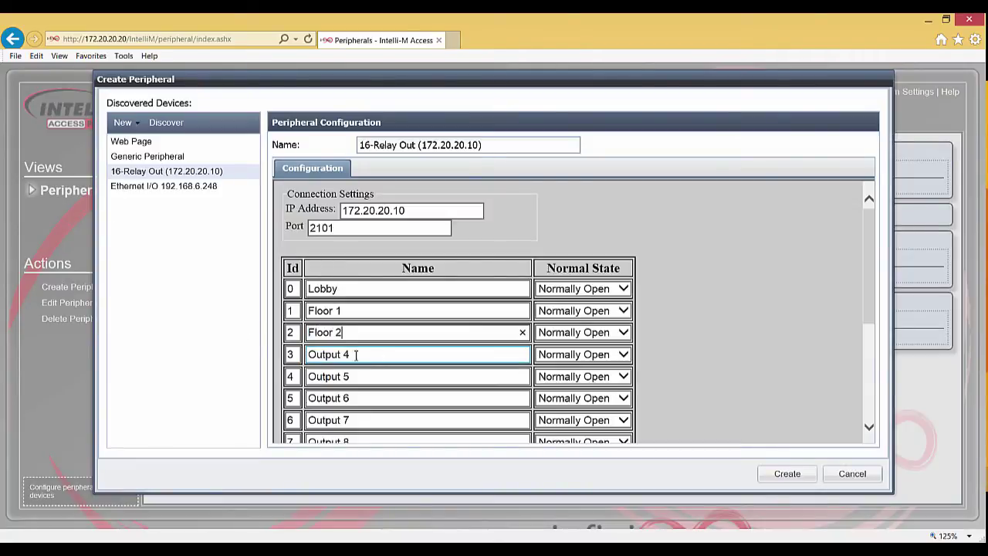
left_click(356, 354)
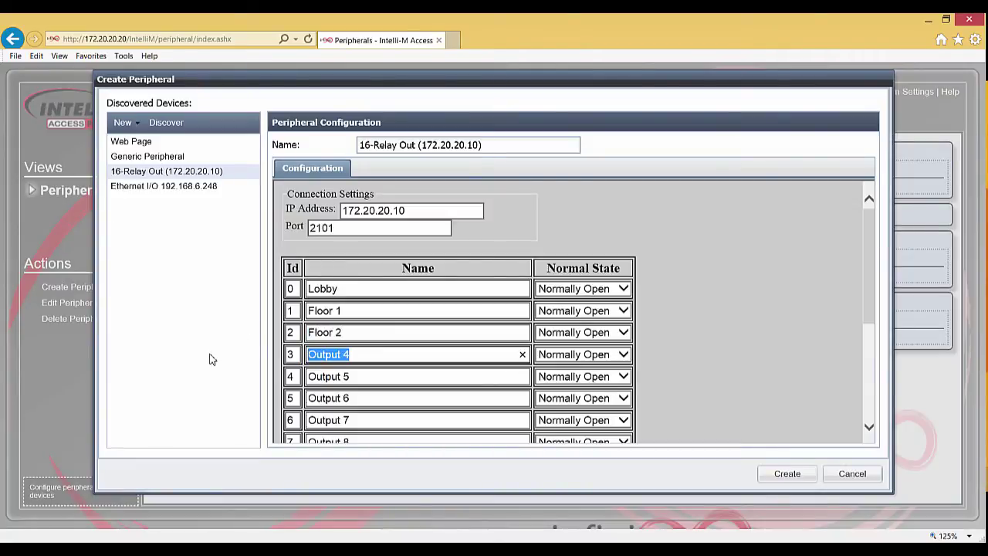
type("Floor 3")
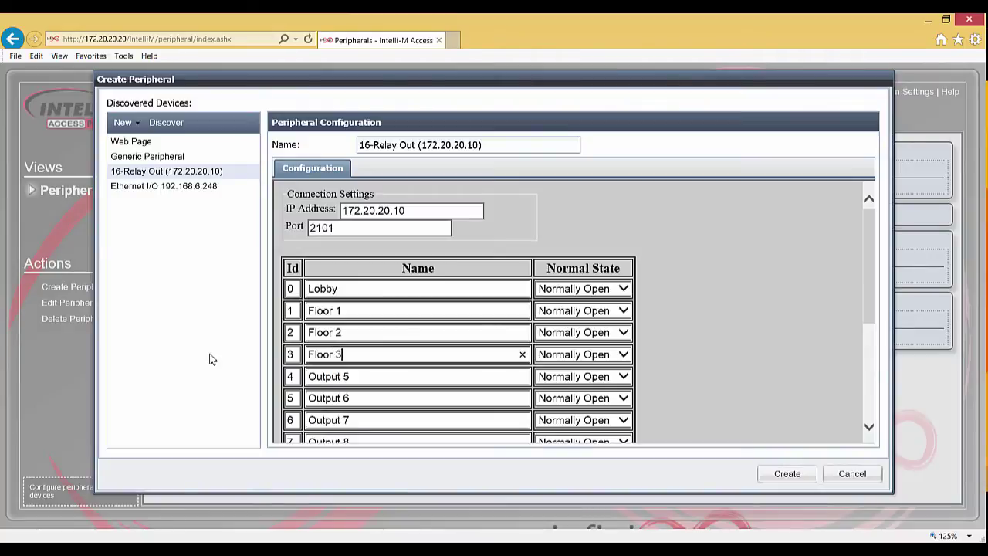
left_click(358, 377)
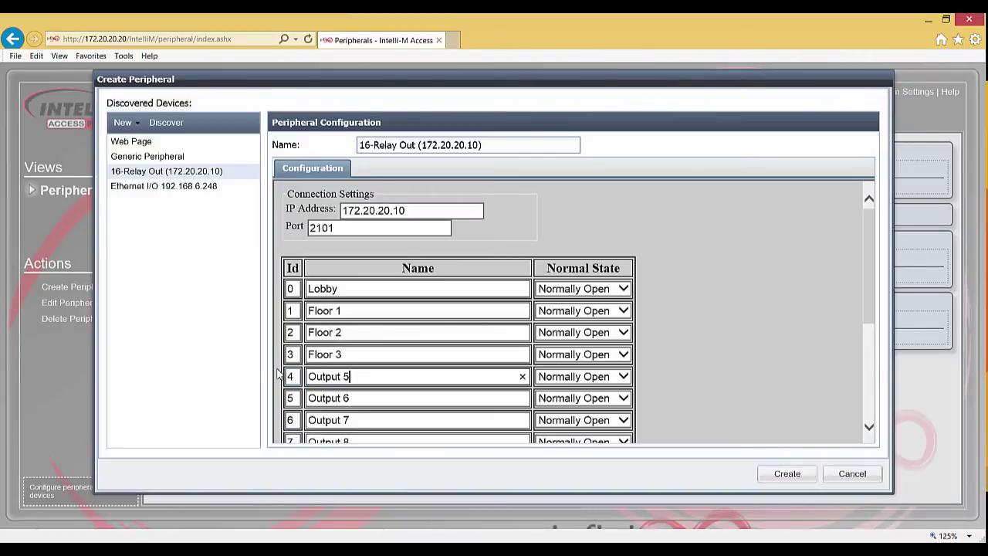
type("Floor 4")
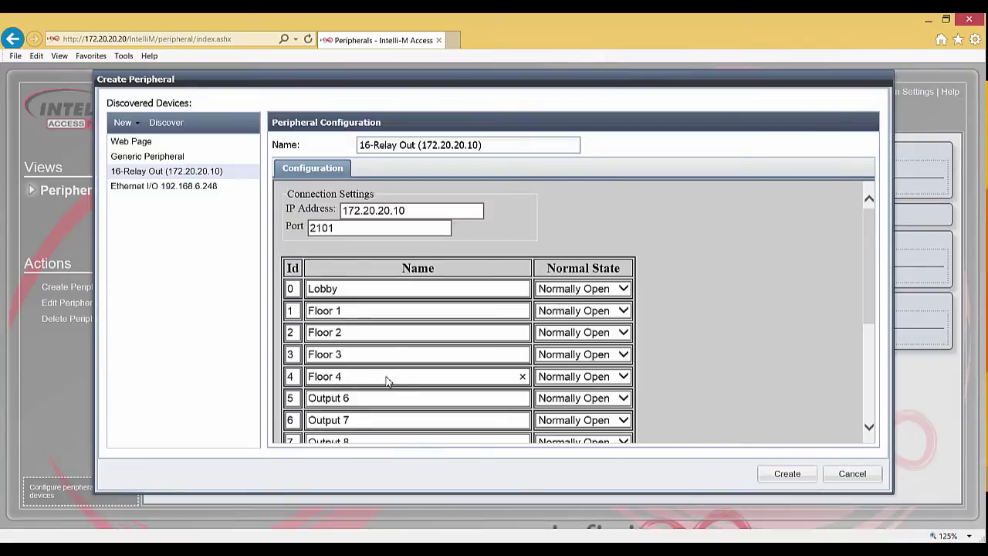
left_click(754, 349)
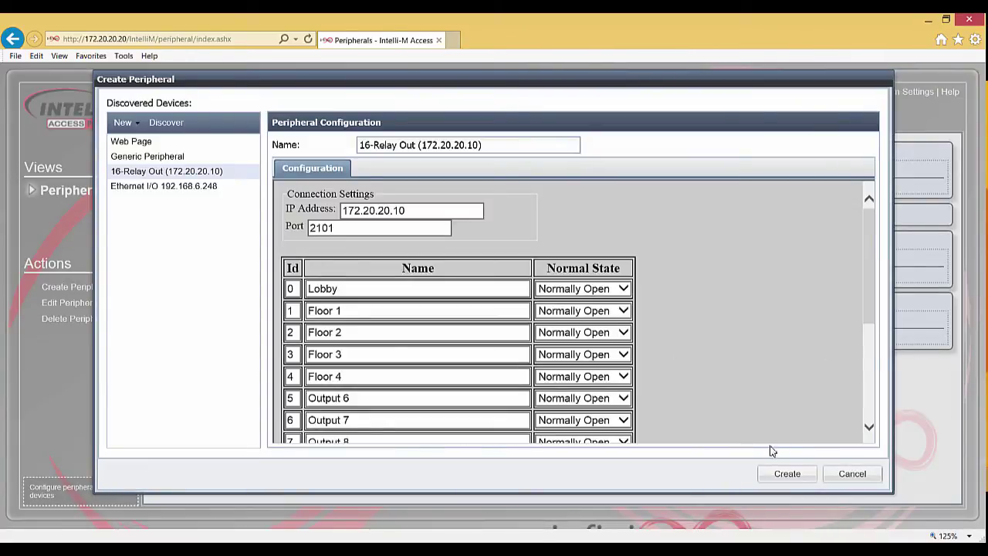
Save the relay module configuration and create the 16-Relay Out peripheral
left_click_drag(867, 308, 876, 419)
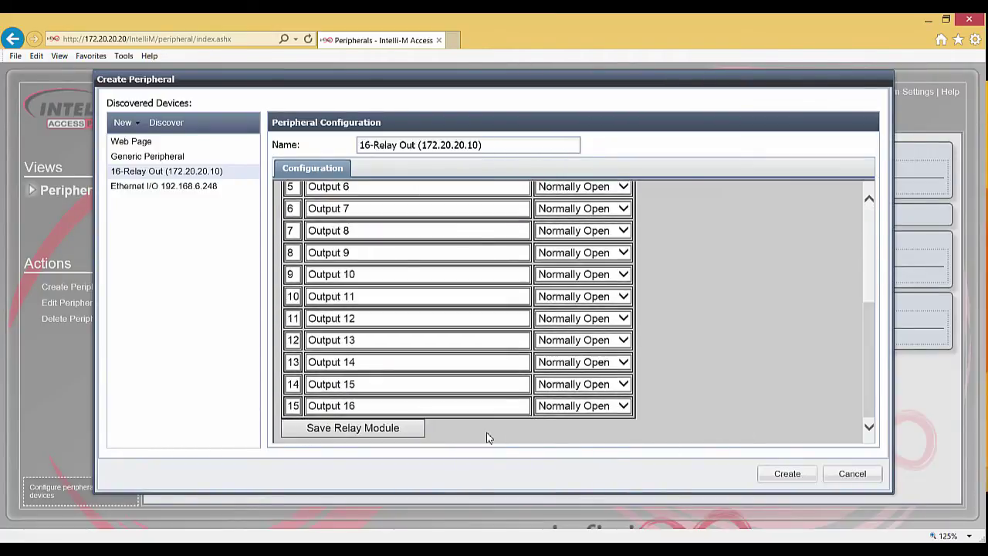
left_click(409, 436)
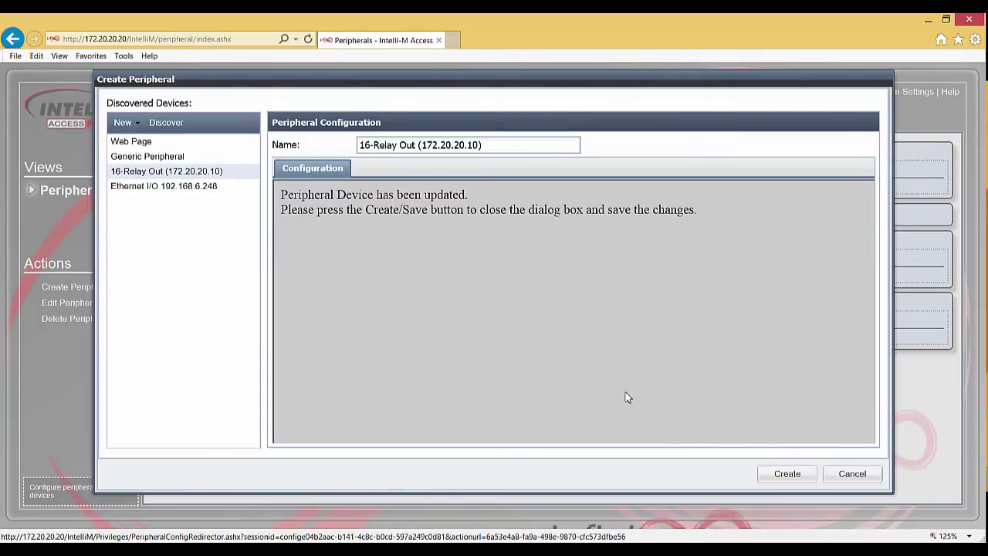
left_click(782, 480)
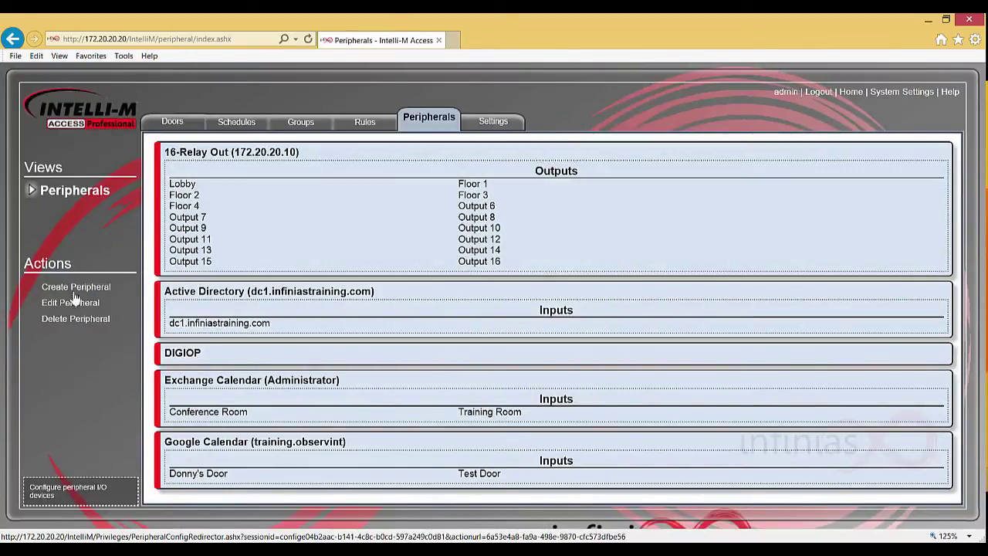
Start a new rule of type Energize Ethernet 16-Output (Timed)
left_click(363, 123)
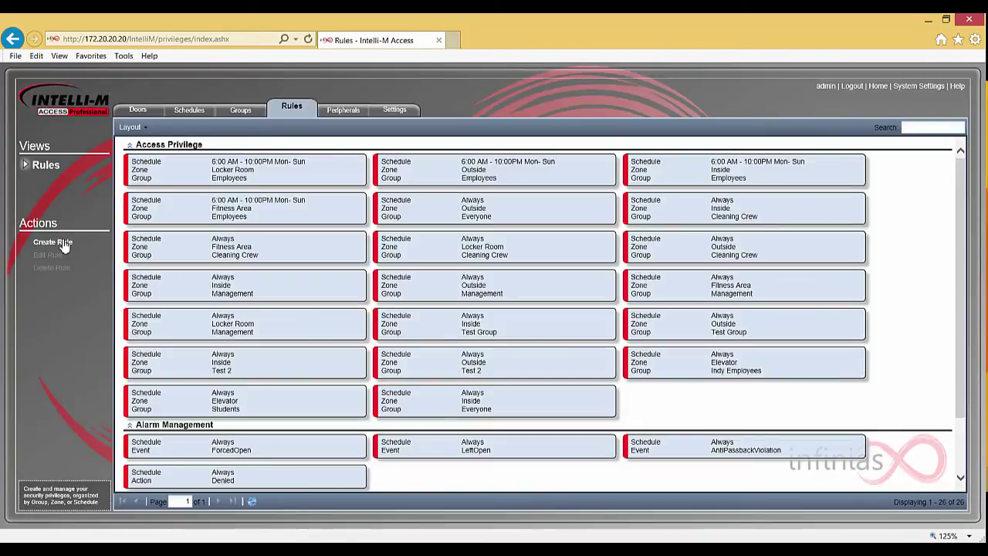
left_click(65, 246)
left_click(311, 113)
scroll(340, 274, "down", 3)
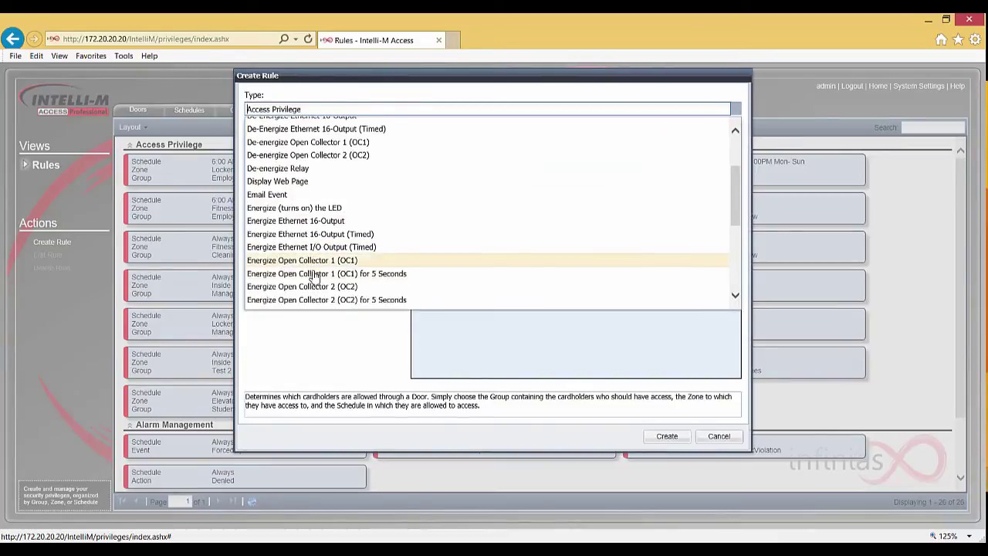
scroll(349, 282, "down", 1)
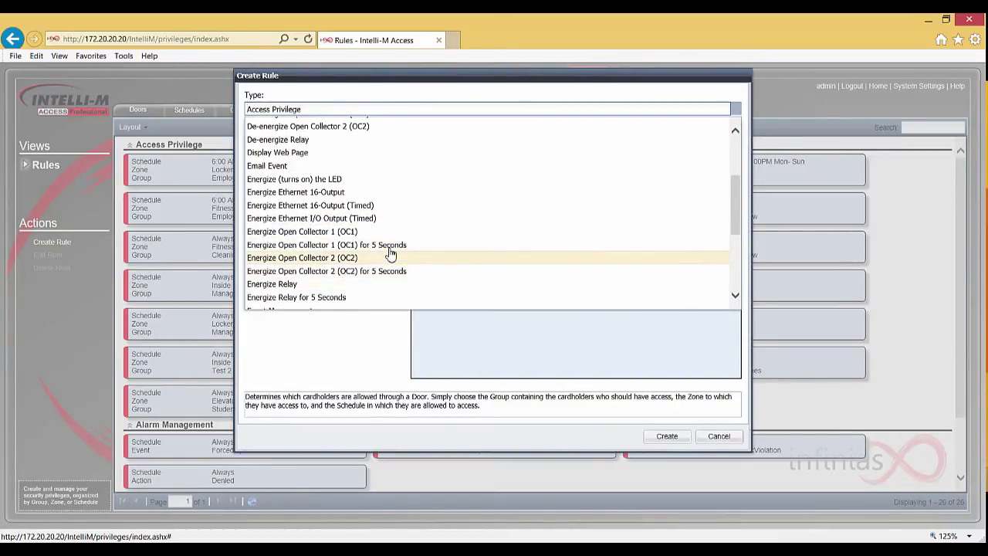
scroll(390, 254, "down", 1)
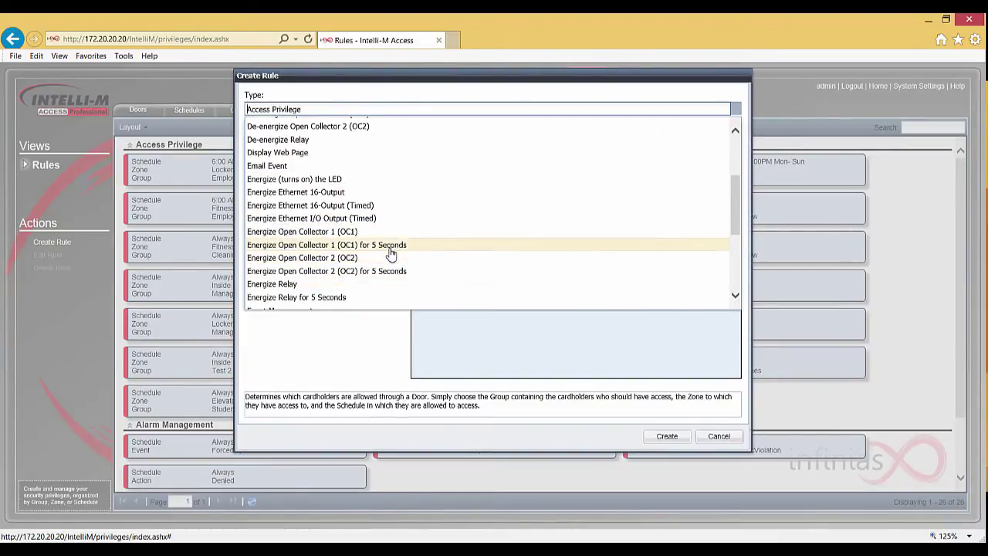
left_click(380, 206)
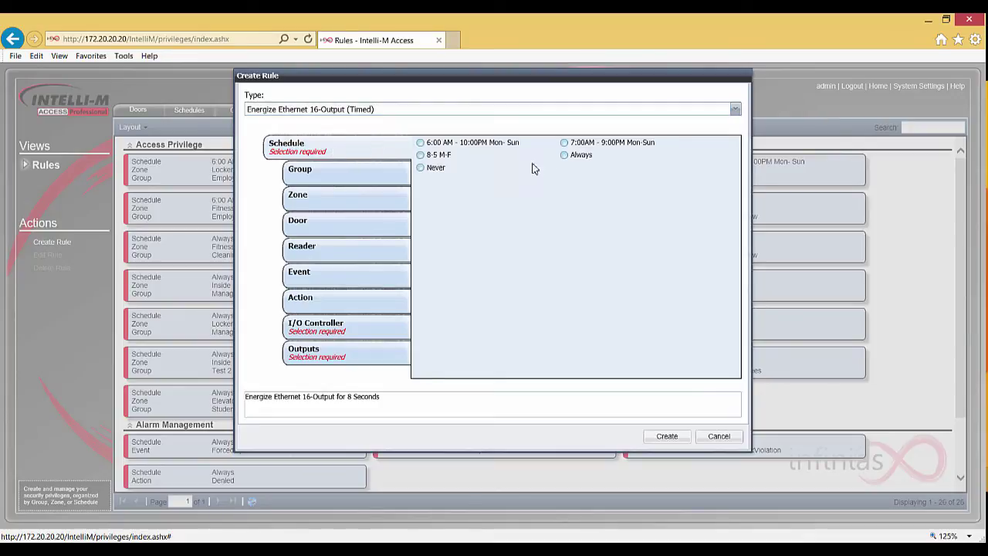
Set the rule's schedule to Always and its I/O controller to 16-Relay Out (172.20.20.10)
left_click(564, 156)
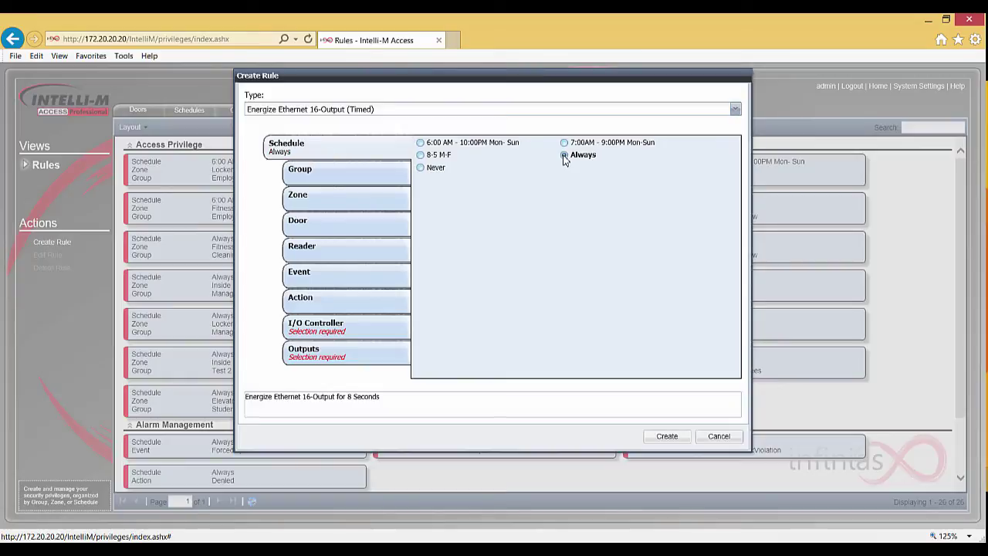
left_click(383, 341)
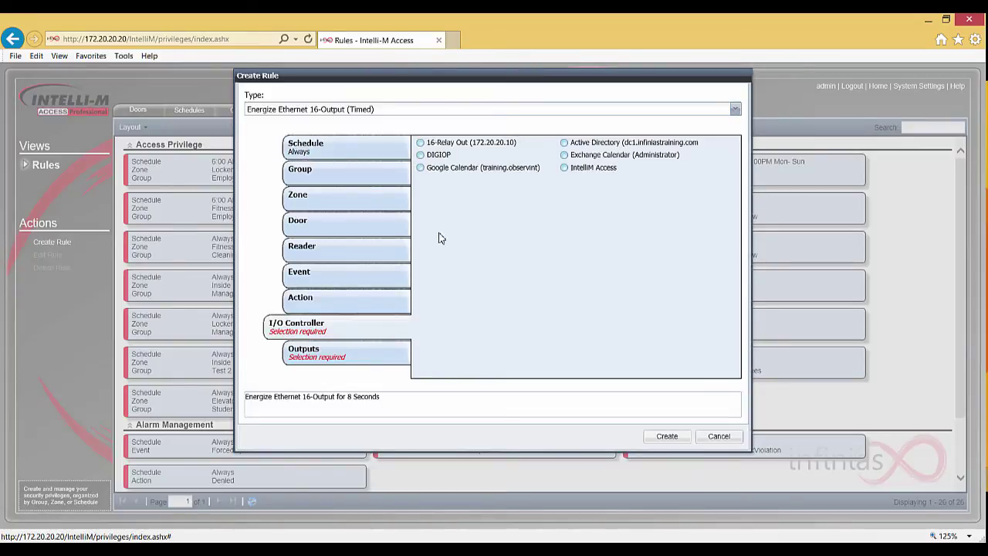
left_click(421, 143)
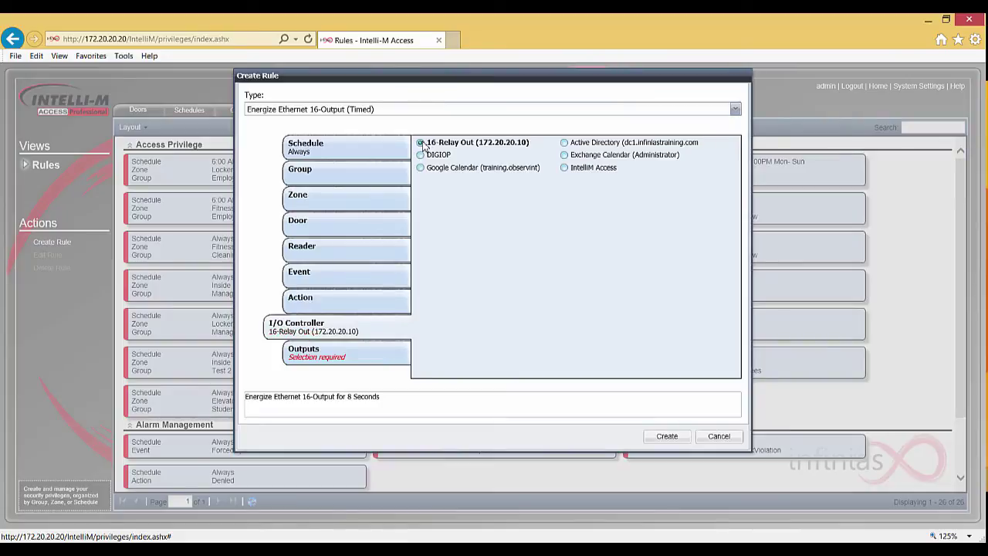
Select Lobby, Floor 1, Floor 2, Floor 3 and Floor 4 as the rule's outputs
left_click(376, 357)
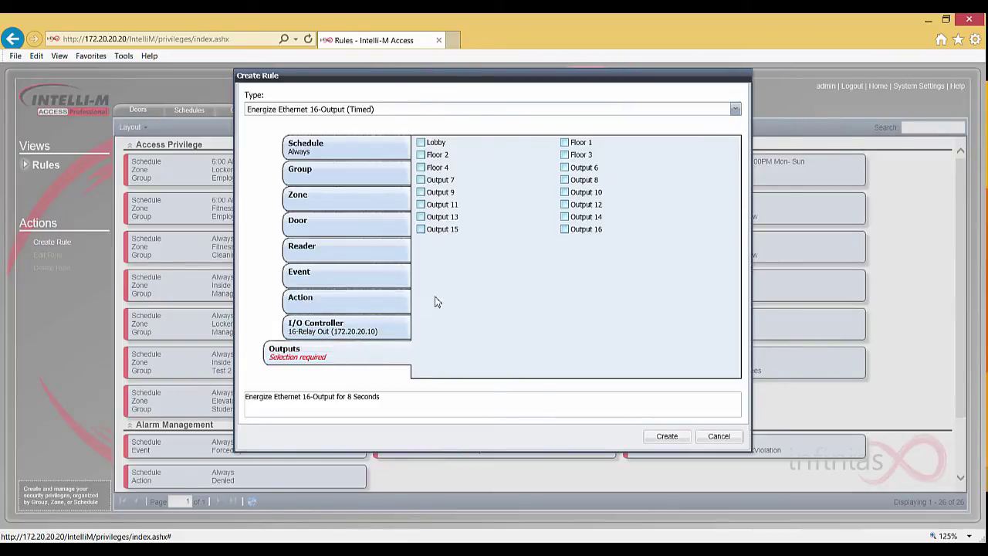
left_click(422, 144)
left_click(424, 155)
left_click(422, 168)
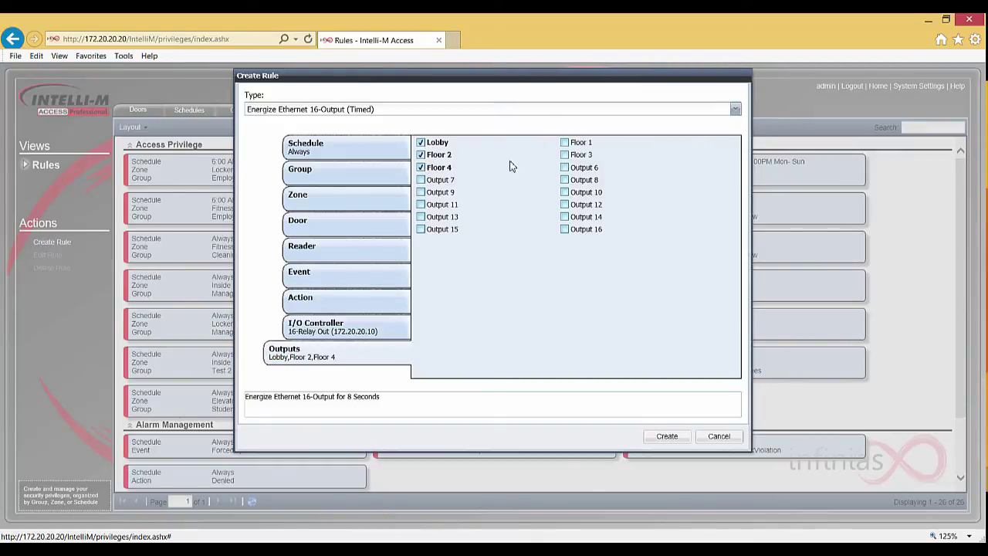
left_click(565, 144)
left_click(566, 155)
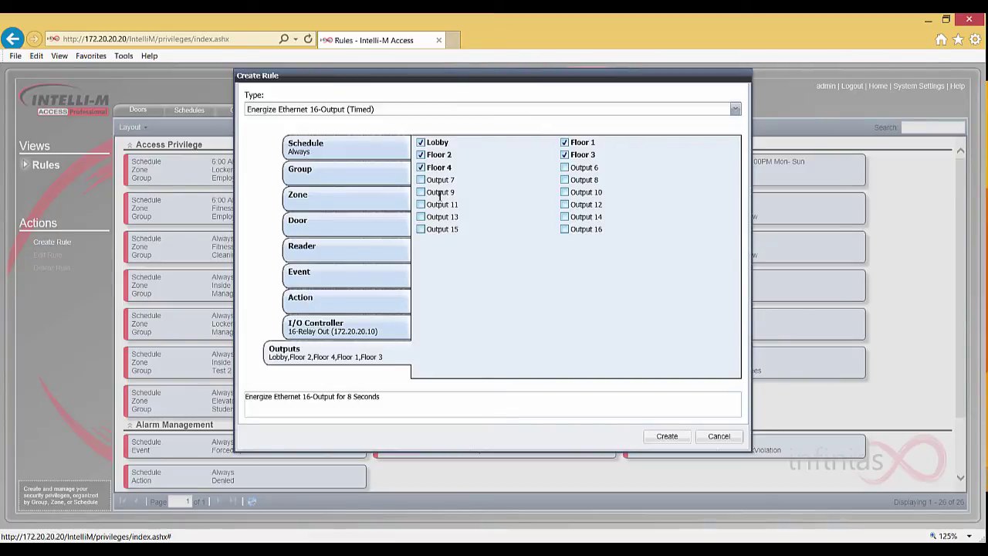
Set the rule's door to Elevator Door and its event to ValidCredential
left_click(346, 234)
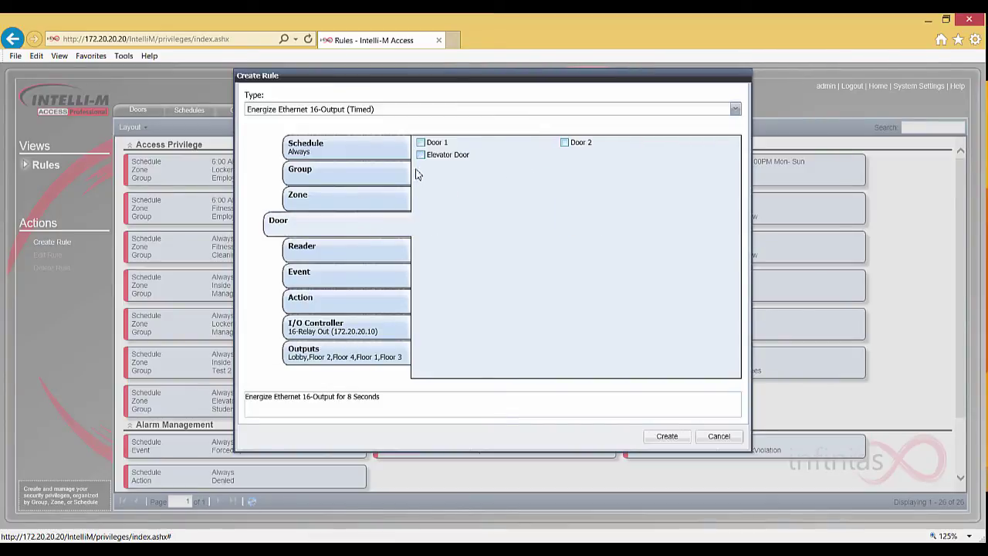
left_click(421, 155)
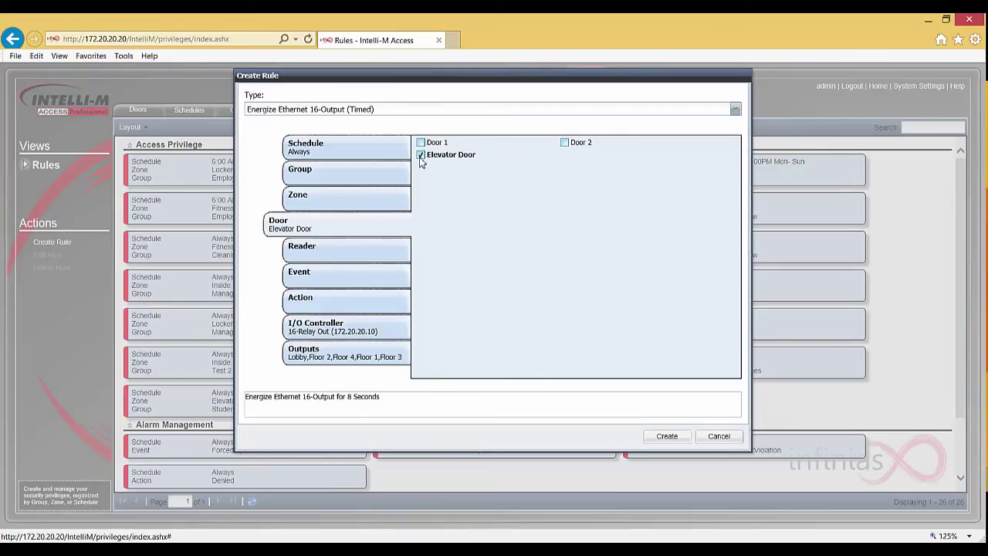
left_click(368, 285)
scroll(668, 269, "down", 10)
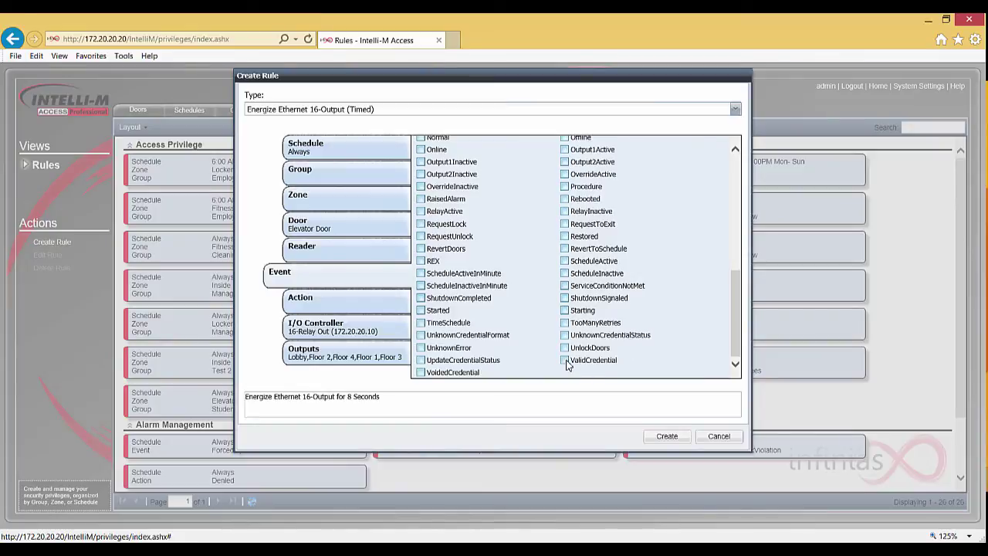
left_click(566, 363)
Assign the Indy Employees group to the rule and create it
left_click(380, 185)
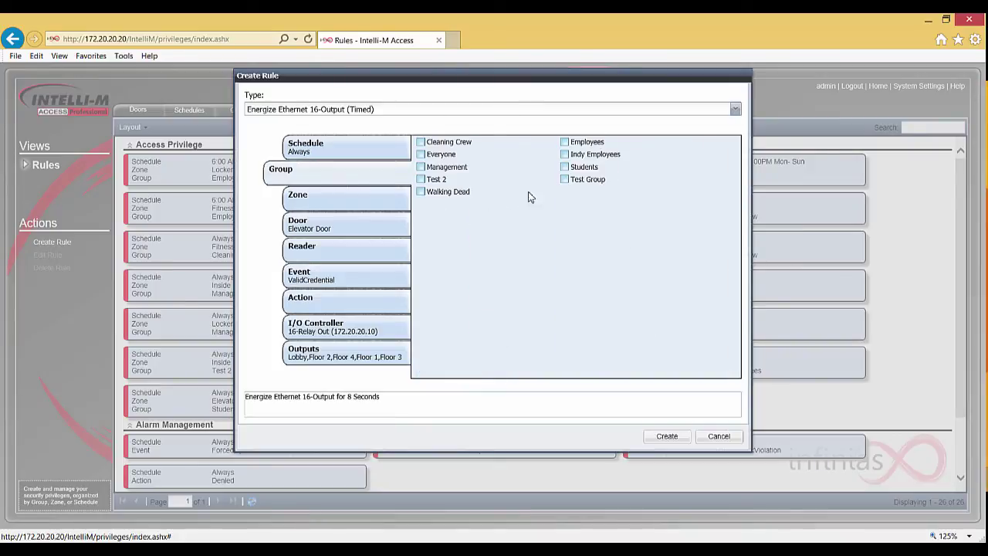
left_click(564, 154)
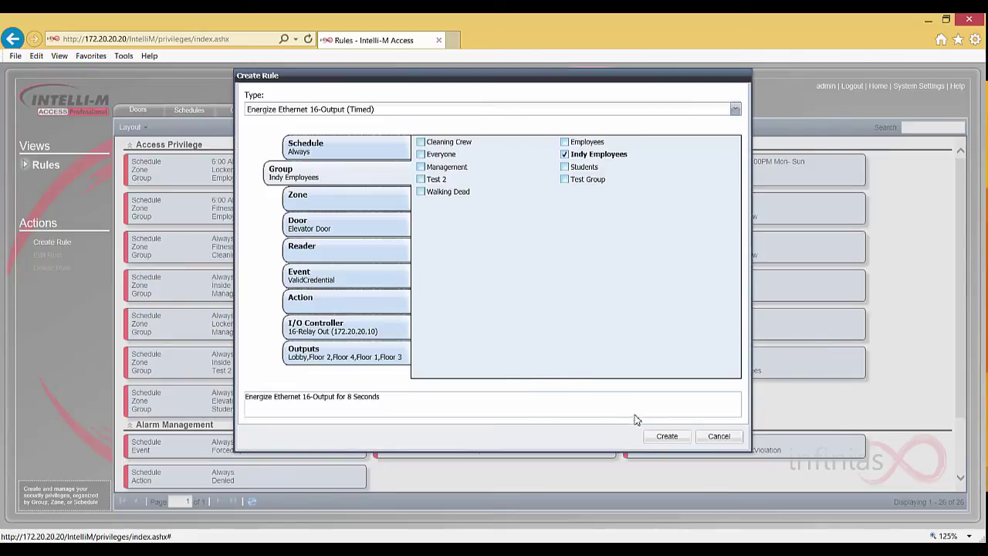
left_click(661, 438)
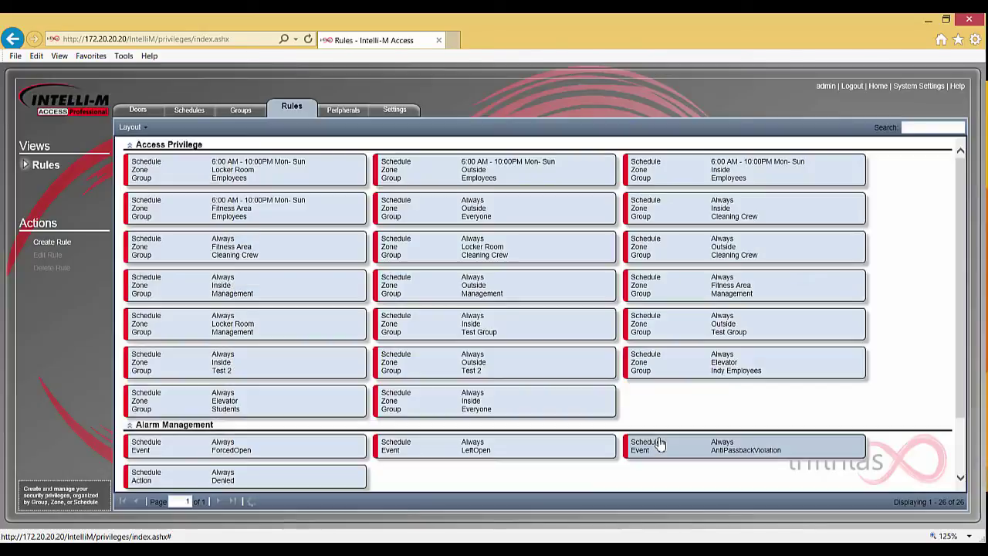
Start another rule of type Energize Ethernet 16-Output (Timed) with the schedule set to Always
left_click(70, 252)
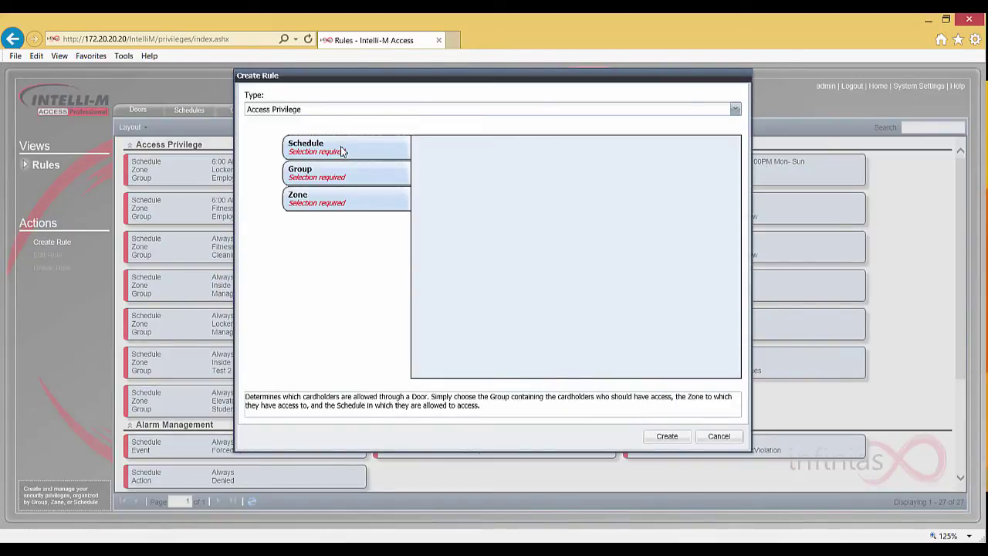
left_click(552, 110)
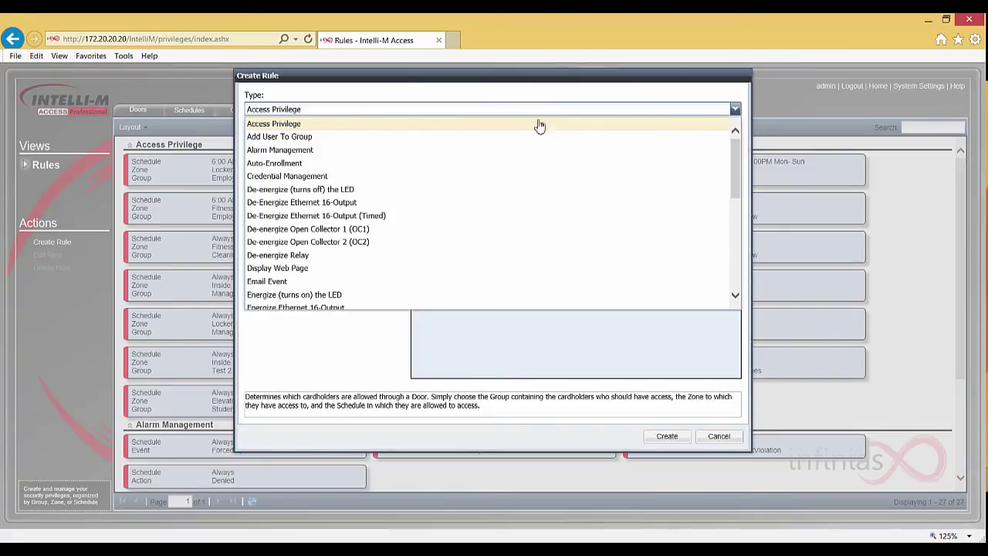
scroll(508, 179, "down", 2)
scroll(479, 189, "down", 1)
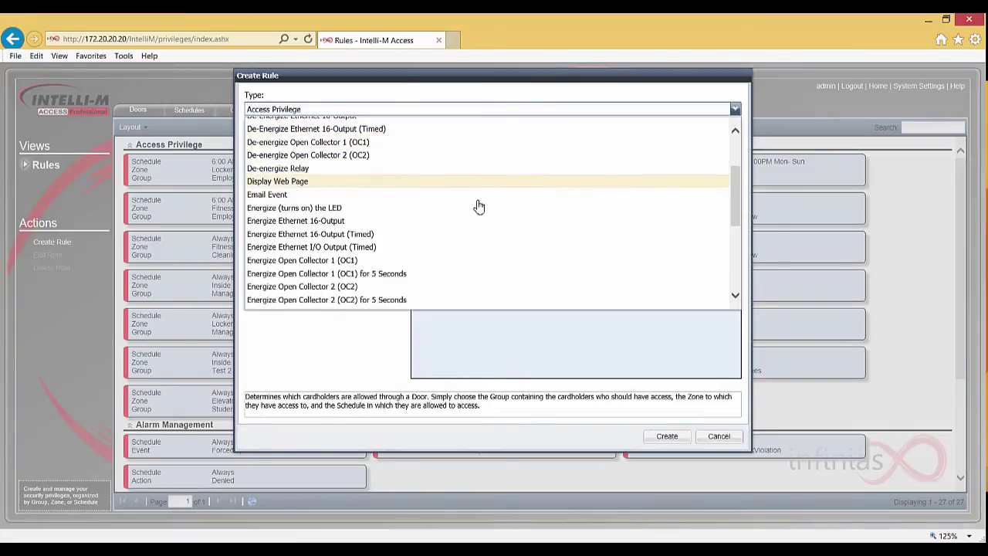
left_click(463, 240)
left_click(397, 155)
left_click(564, 155)
Set the new rule's I/O controller to 16-Relay Out (172.20.20.10) and select Floor 1 and Floor 4 as outputs
left_click(390, 325)
left_click(420, 143)
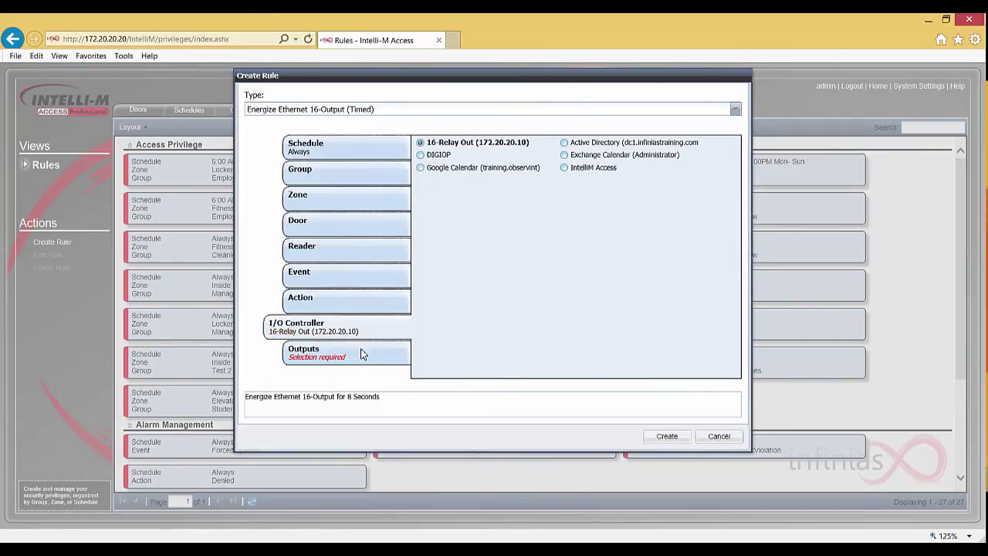
left_click(362, 353)
left_click(564, 143)
left_click(421, 167)
Create the rule with ValidCredential as its event and Employees as its group
left_click(369, 275)
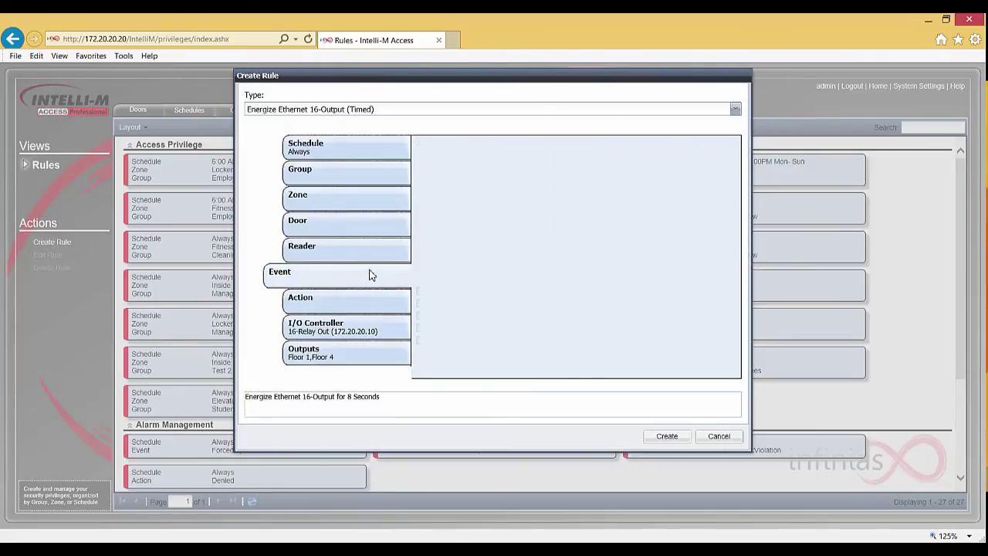
scroll(601, 317, "down", 5)
left_click(564, 361)
left_click(336, 179)
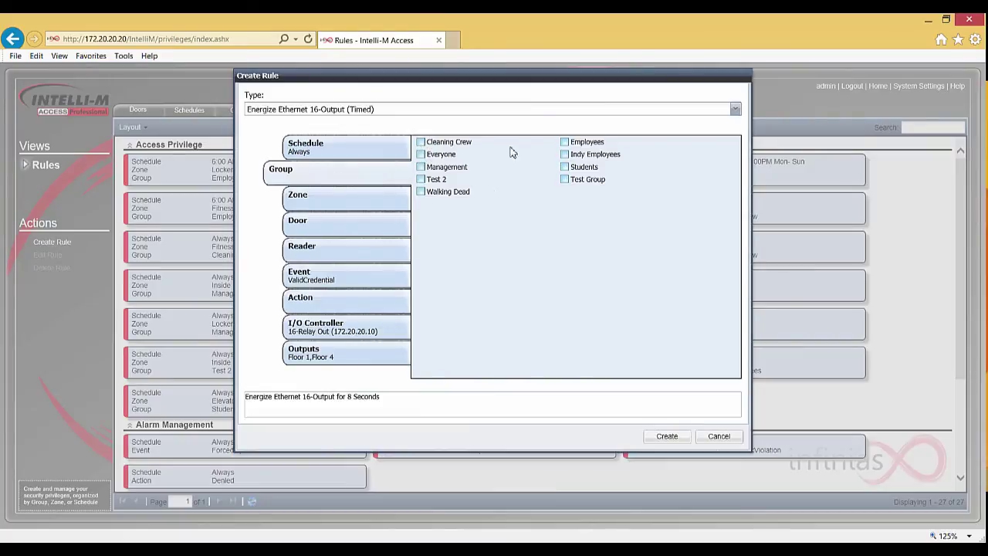
left_click(568, 143)
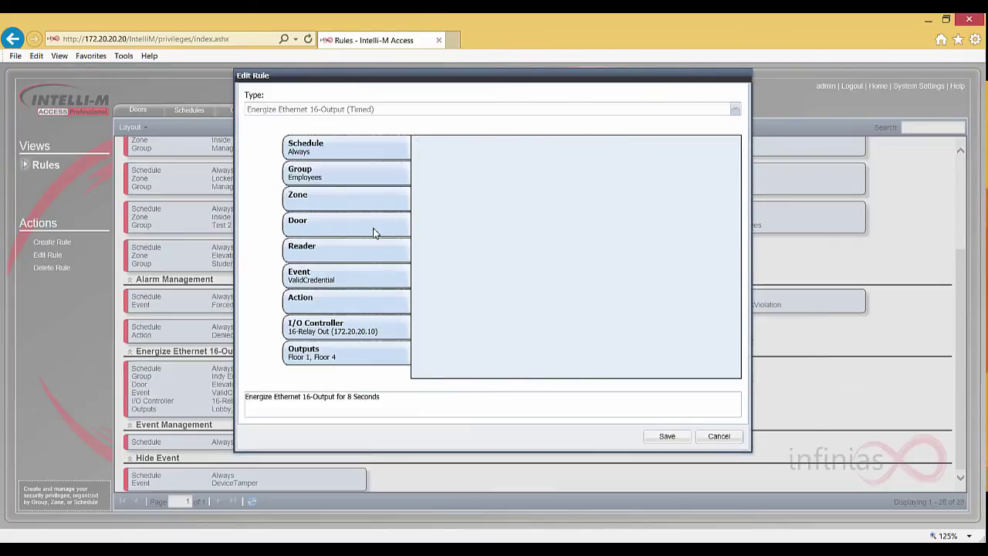
Set the Employees output rule's door to Elevator Door and save the edited rule
left_click(386, 228)
left_click(421, 157)
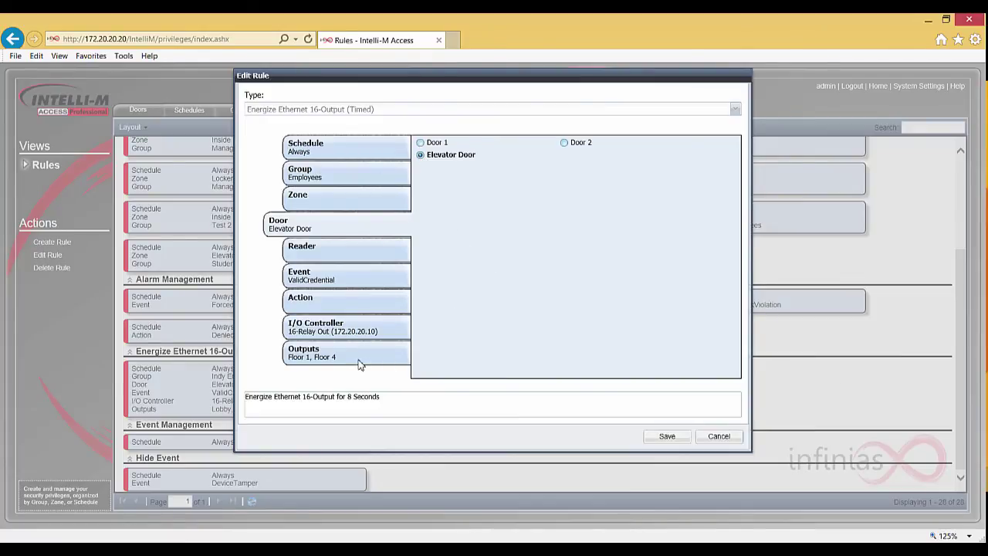
left_click(665, 437)
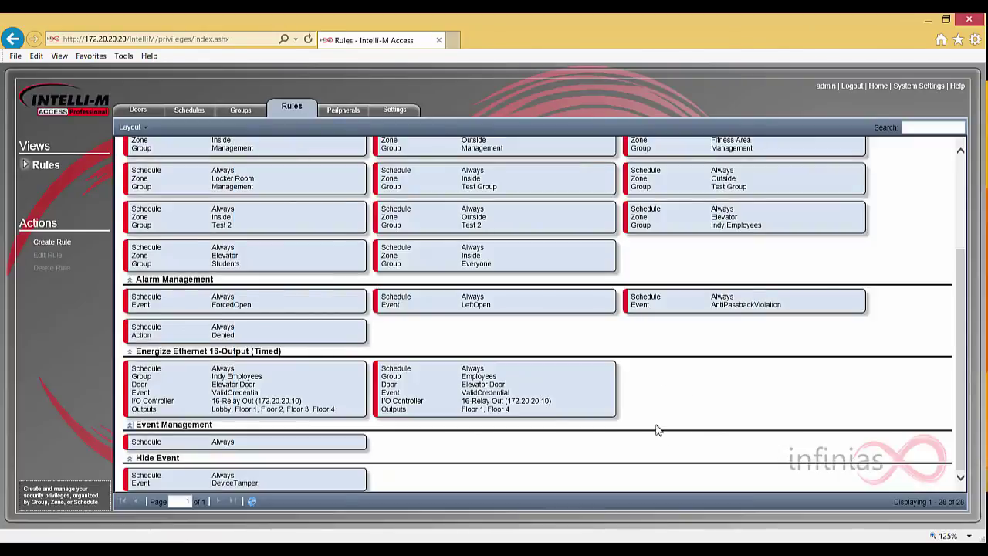